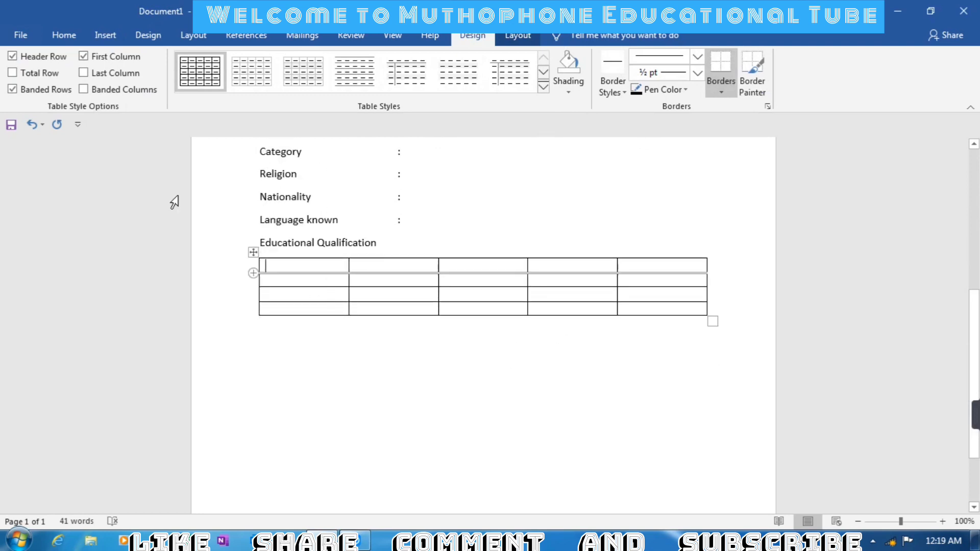
Enter "Name of the exam" and "Board/University" as the first two column headings of the Educational Qualification table
click(66, 35)
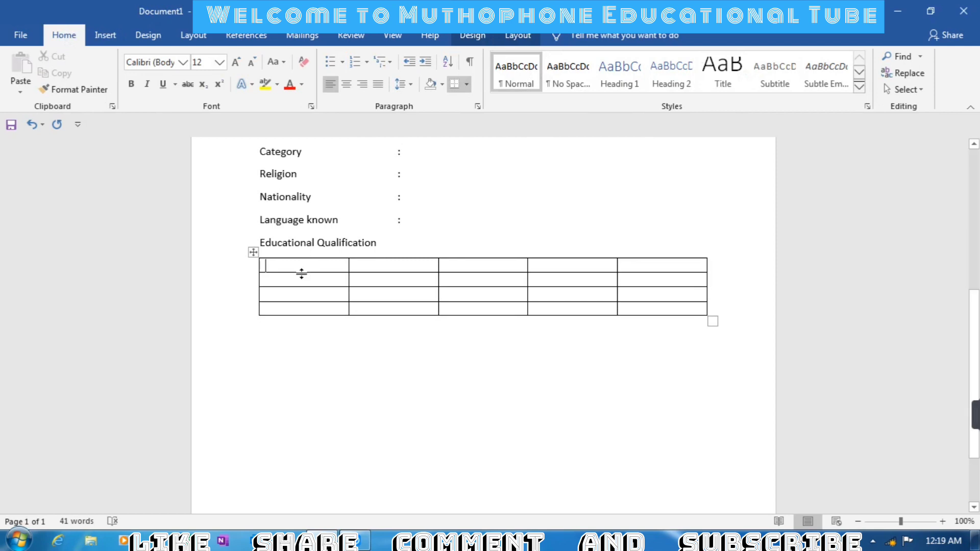
text(name )
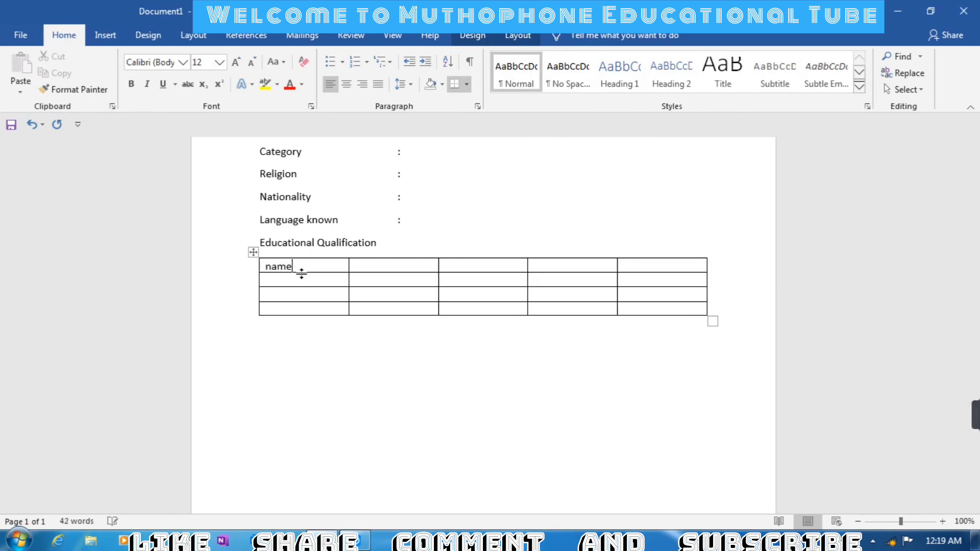
text(of the exam)
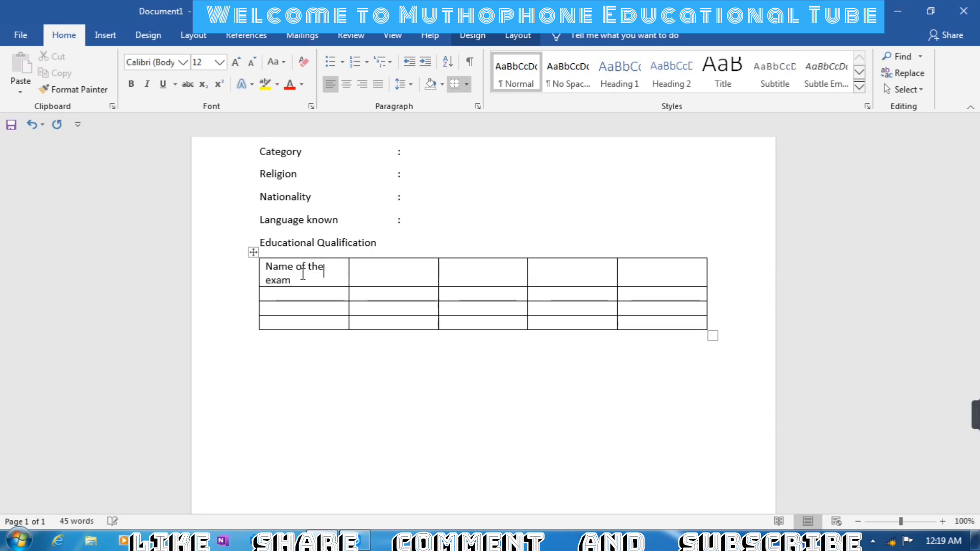
key(Return)
key(BackSpace)
text(board)
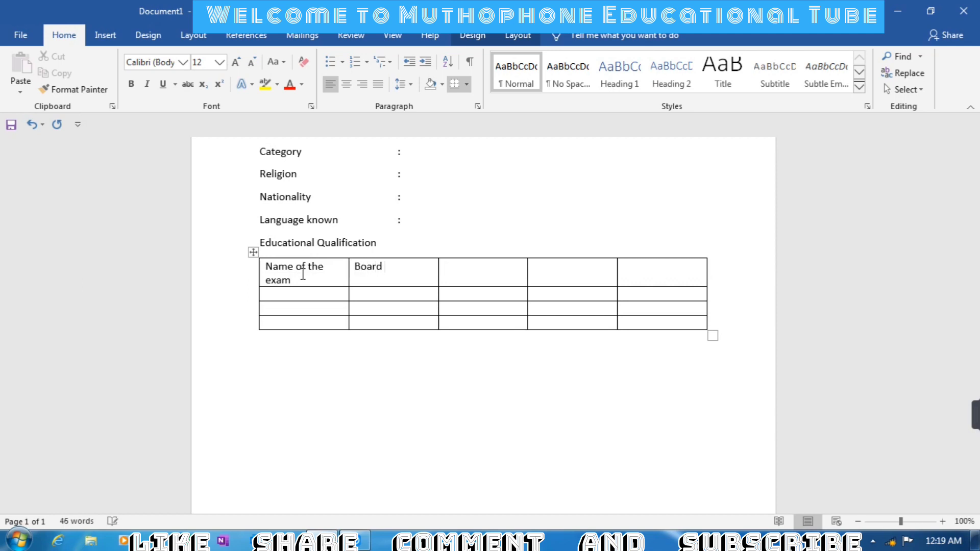
key(BackSpace)
text(/University)
Enter "Year of passing", "percentage" and "Stream" as the remaining three column headings of the table
key(Tab)
text(Year of passing)
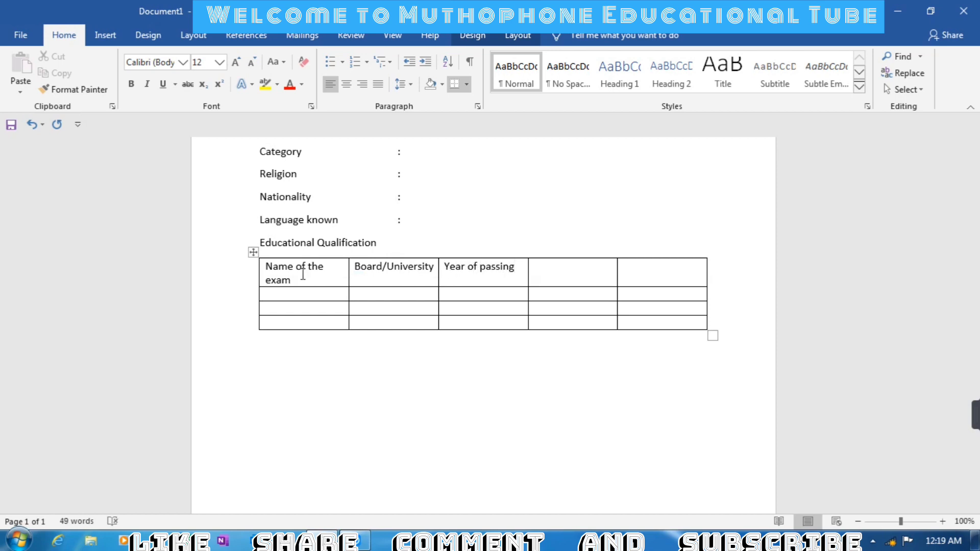
key(Tab)
text(percentage)
key(Tab)
text(stream)
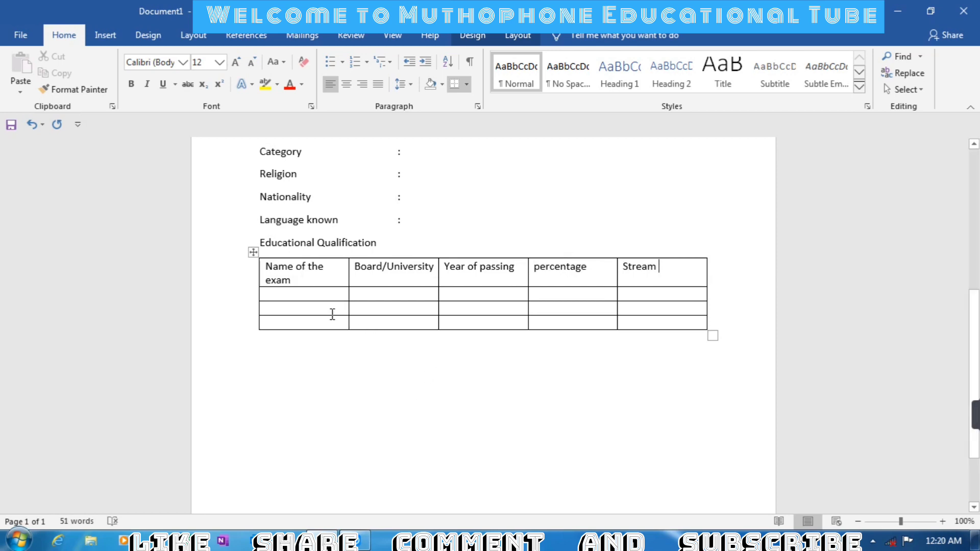
Fill the exam name column with "Secondary", "Higher secondary" and "B.A.(H)/B.SC(H)" in the three rows below the heading
click(294, 297)
text(secondary)
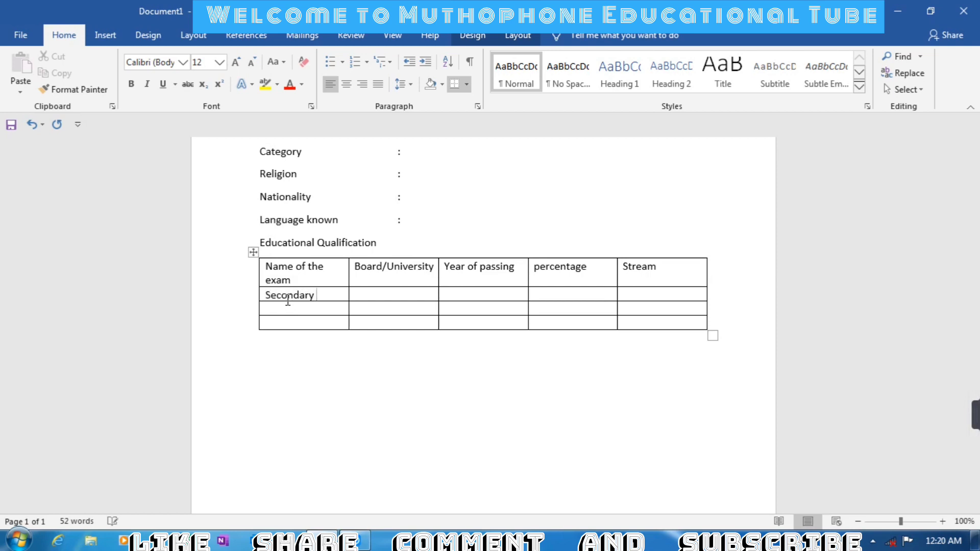
text( higher secondary)
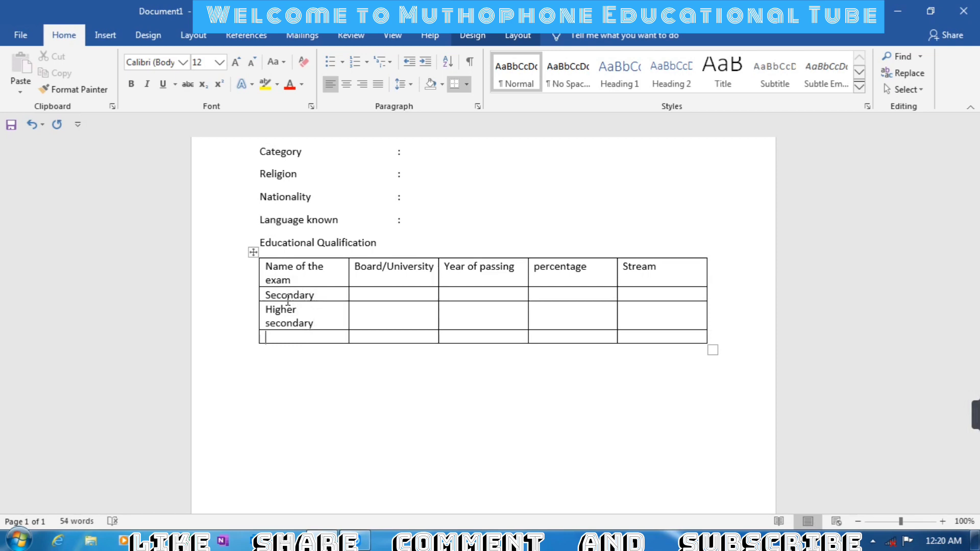
text( B.A.(H)/B.SC(H))
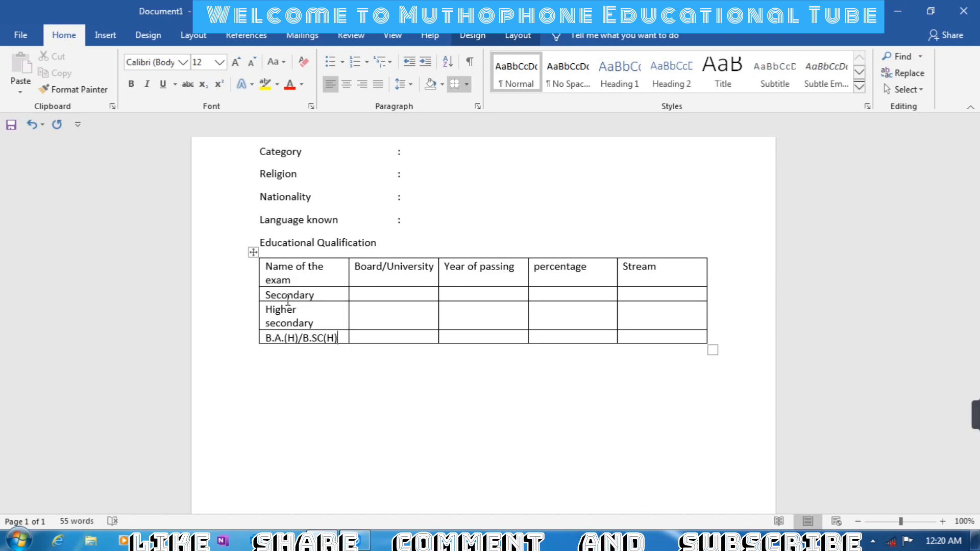
Fill the Board/University column with "W.B.B.S.E", "W.B.C.H.S.E" and "BURDWAN UNIVERSITY" for the three exams in order
key(Tab)
text(W.B.B.S.E)
key(Down)
text(W.B.C.H.)
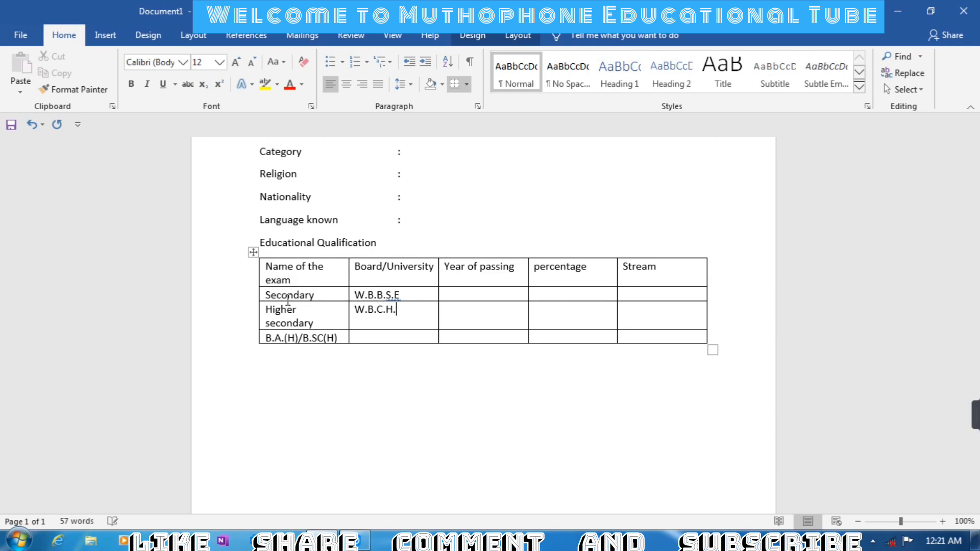
text(S.E)
key(Down)
text(BURDWAN)
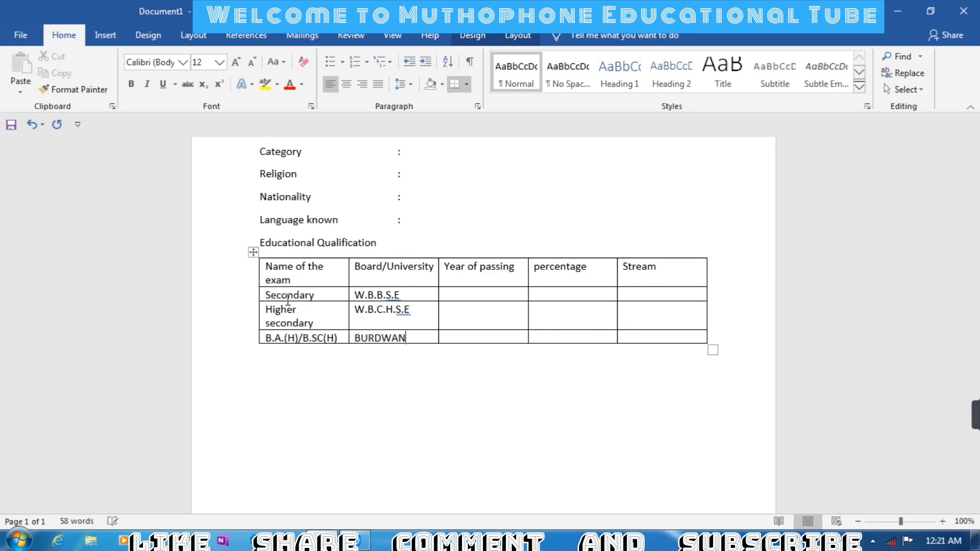
text( UNIVERSITY)
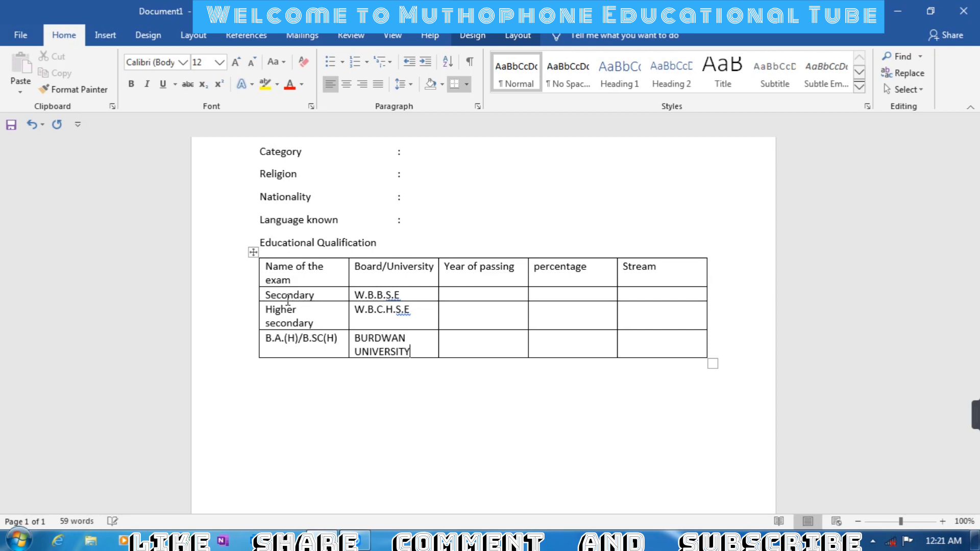
Enter "ARTS/SCIENCE" in the Stream column of the Secondary row
key(Tab)
key(Up)
key(Up)
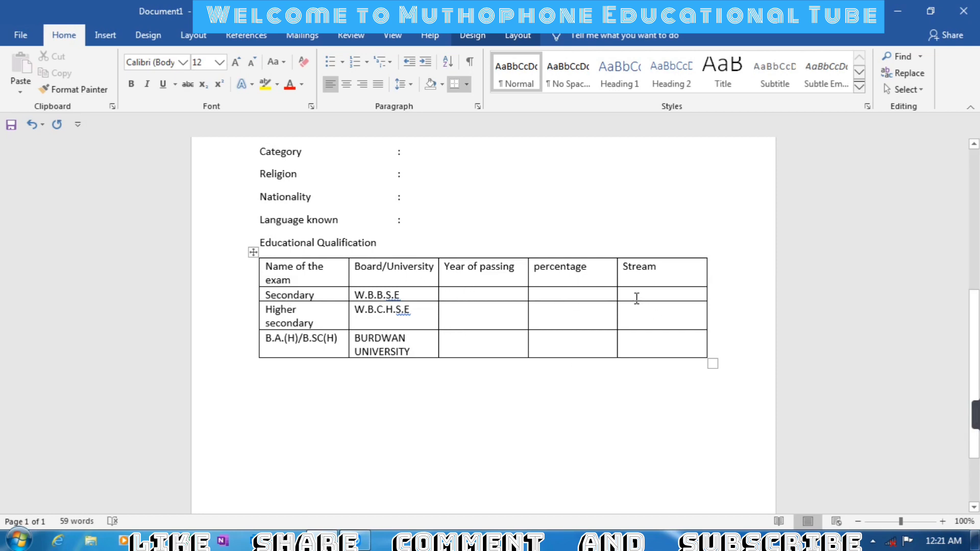
text(ARTS/S)
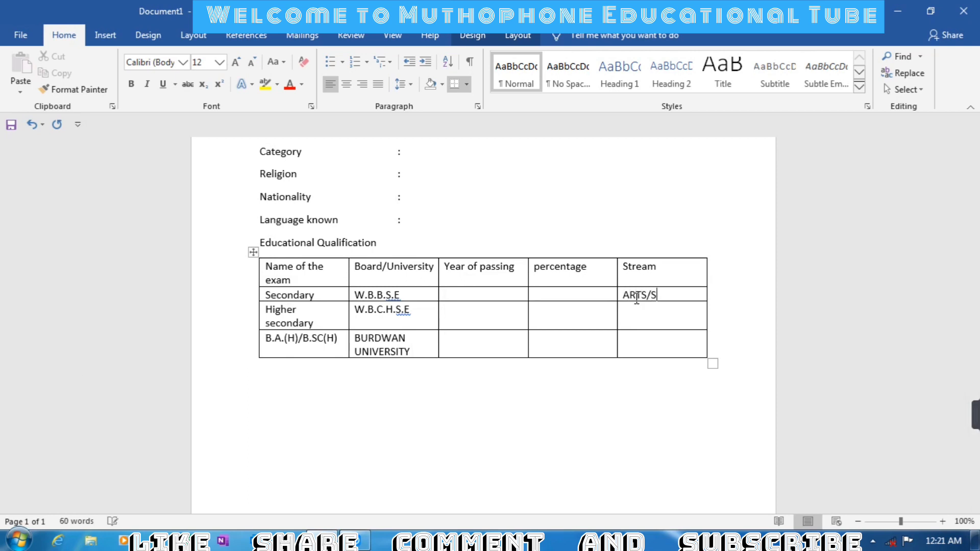
text(CIENCE)
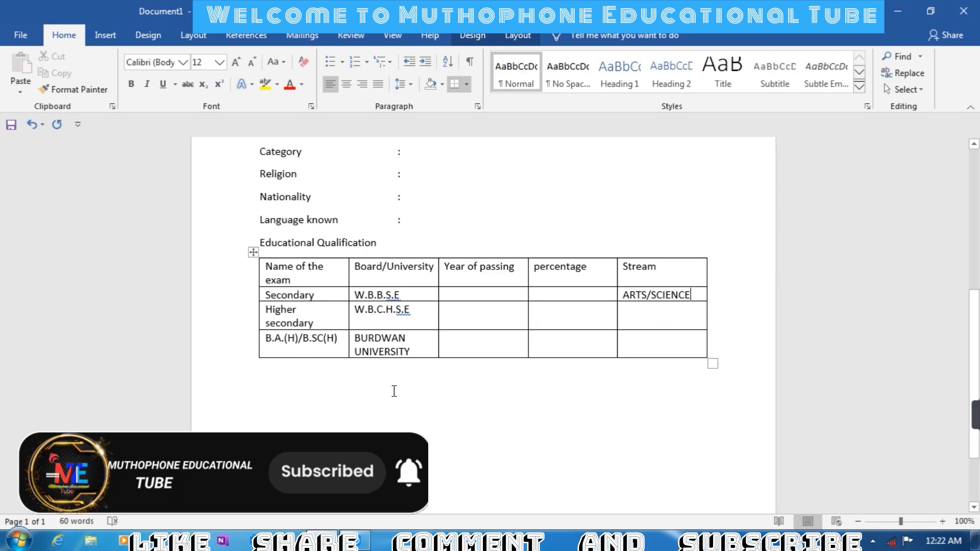
Add the label "Extra Qualification:" on the line directly below the table
click(270, 376)
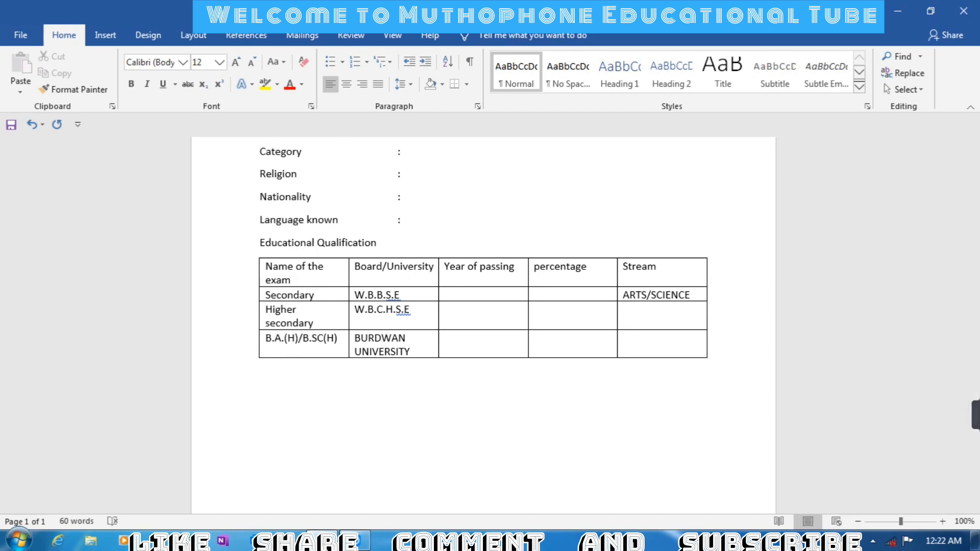
text(Extra Qualification)
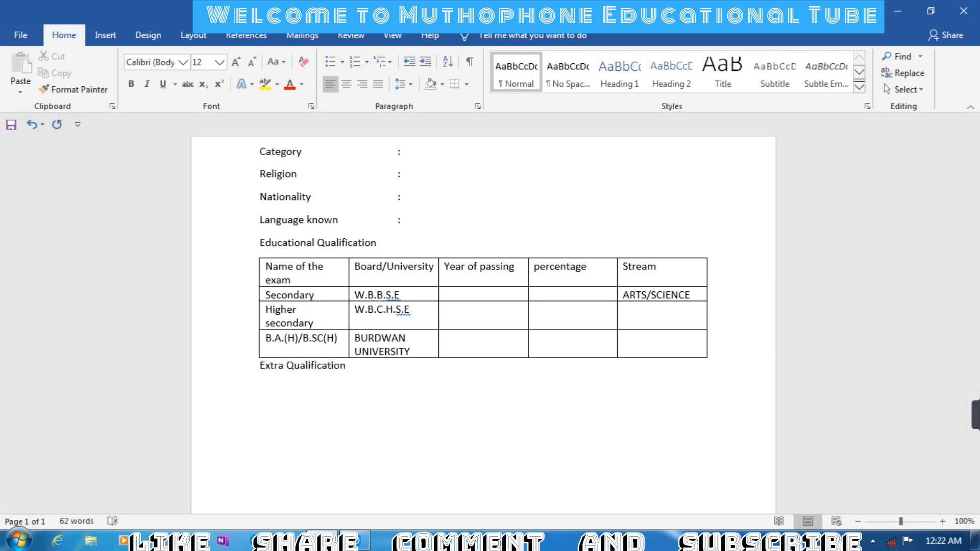
text(:)
text(diploma)
key(BackSpace)
key(BackSpace)
key(BackSpace)
key(BackSpace)
key(BackSpace)
key(BackSpace)
key(BackSpace)
key(BackSpace)
text(DIPLOMA)
key(BackSpace)
key(BackSpace)
key(BackSpace)
key(BackSpace)
key(BackSpace)
key(BackSpace)
key(BackSpace)
Complete the Extra Qualification line with "Diploma in computer application from”RYCC” in 2023 with “A+” grade."
text(iploma in compu)
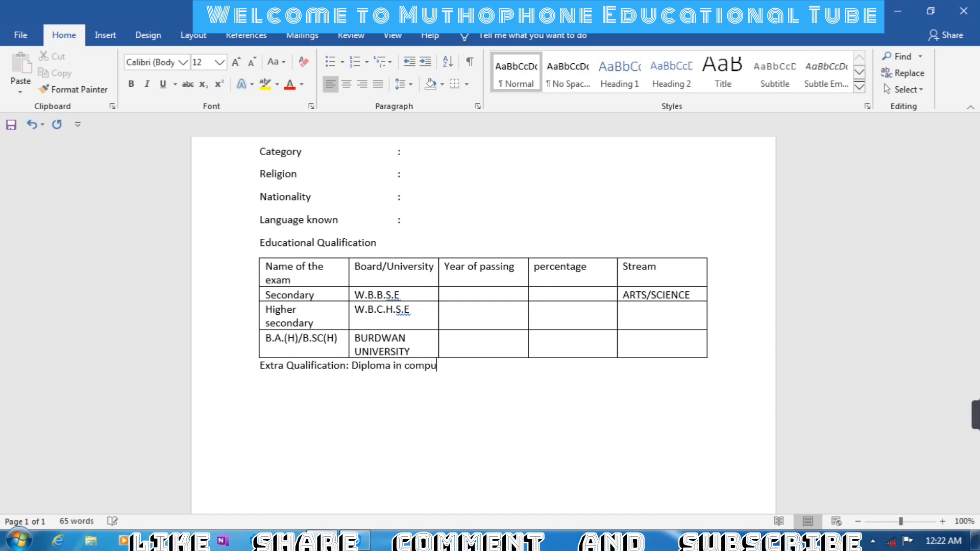
text(ter application fr)
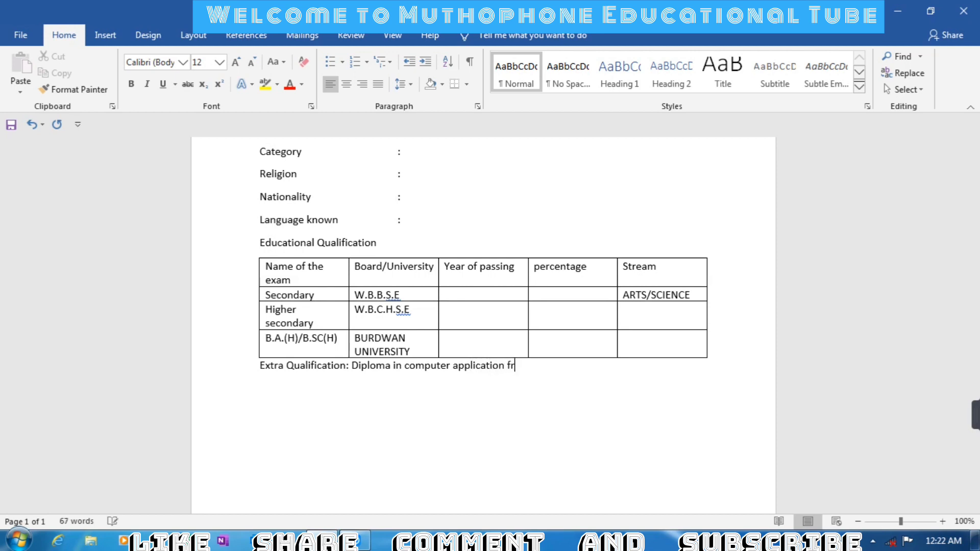
text(om")
text(RYCC)
text(")
text( in)
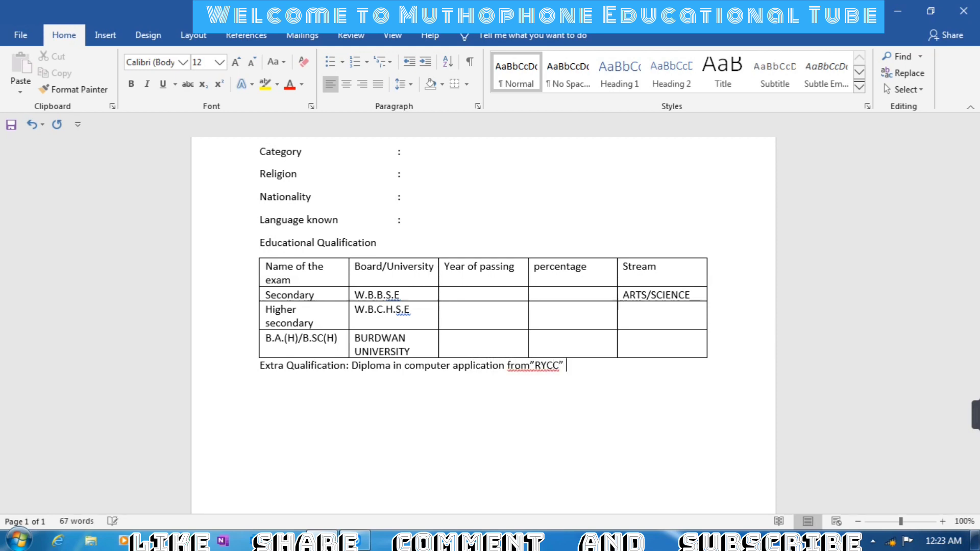
text( 2023 with “A+” gra)
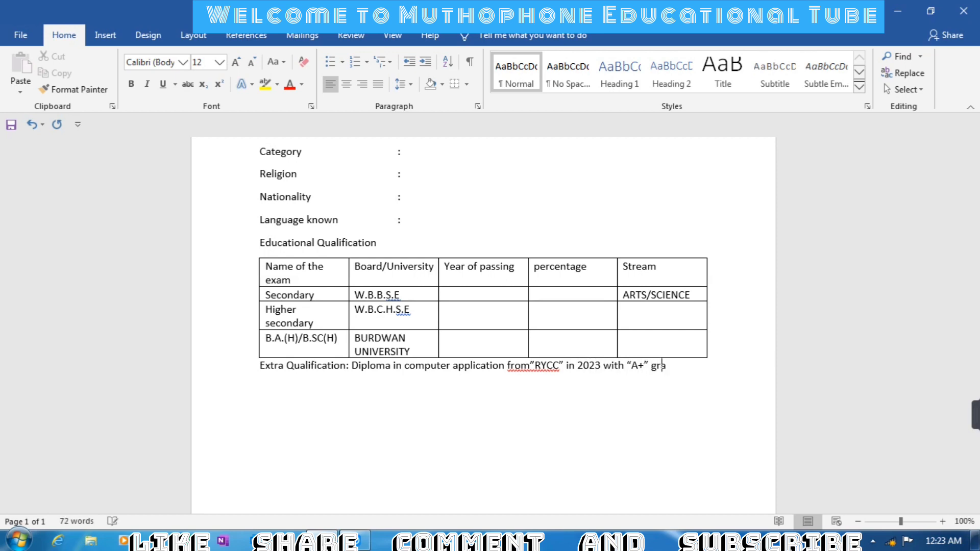
text(de.)
Add a new line labelled "Working experience:" below the Extra Qualification line
key(Return)
text(working experience)
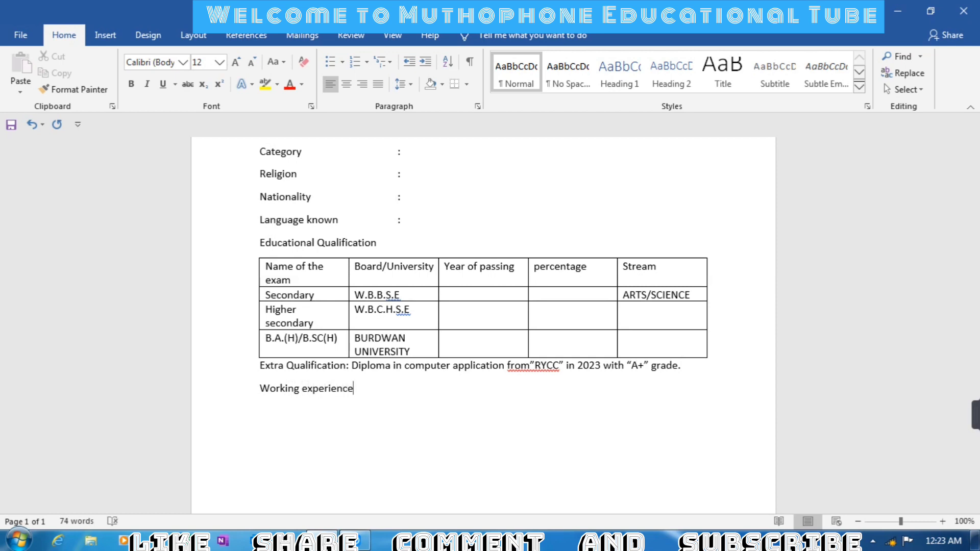
text(:)
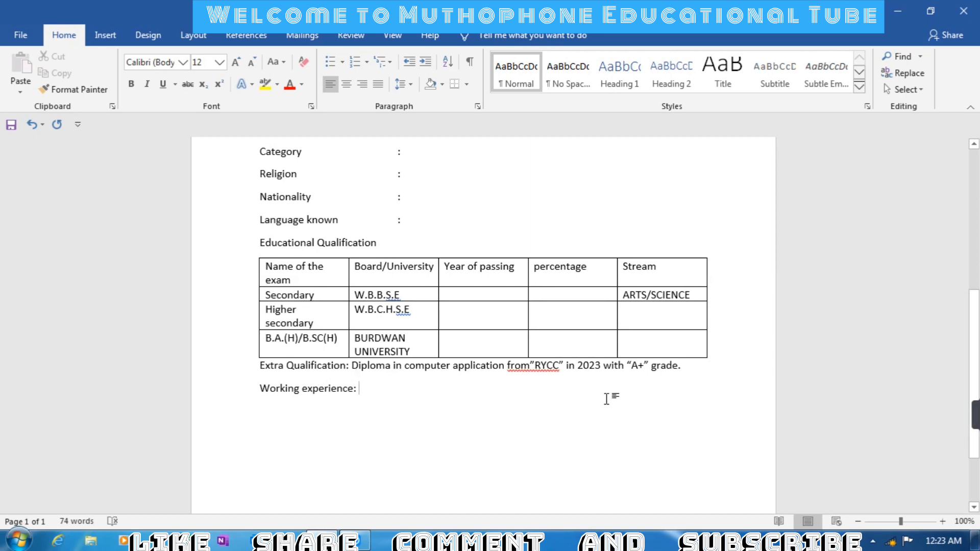
Insert the missing space between "from" and the quoted RYCC in the Extra Qualification line
right_click(535, 371)
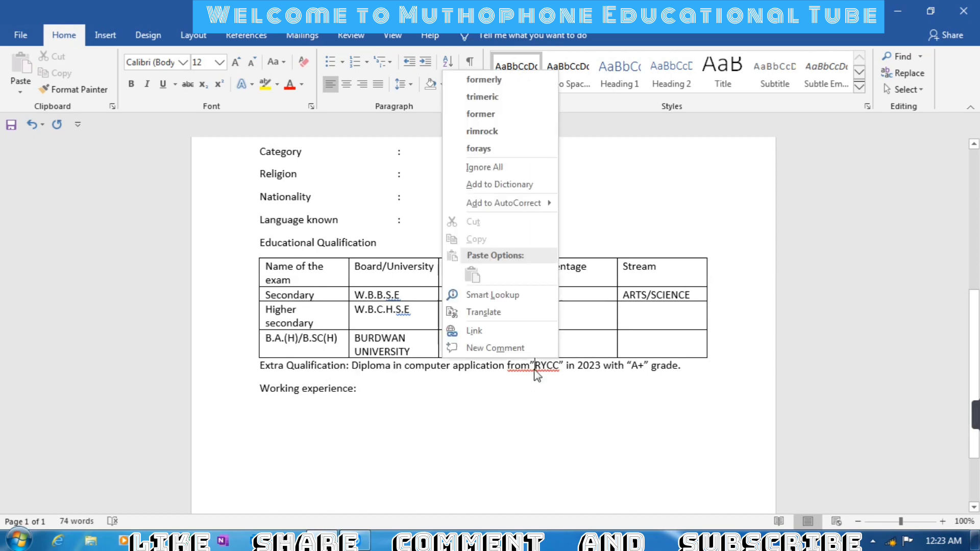
click(601, 415)
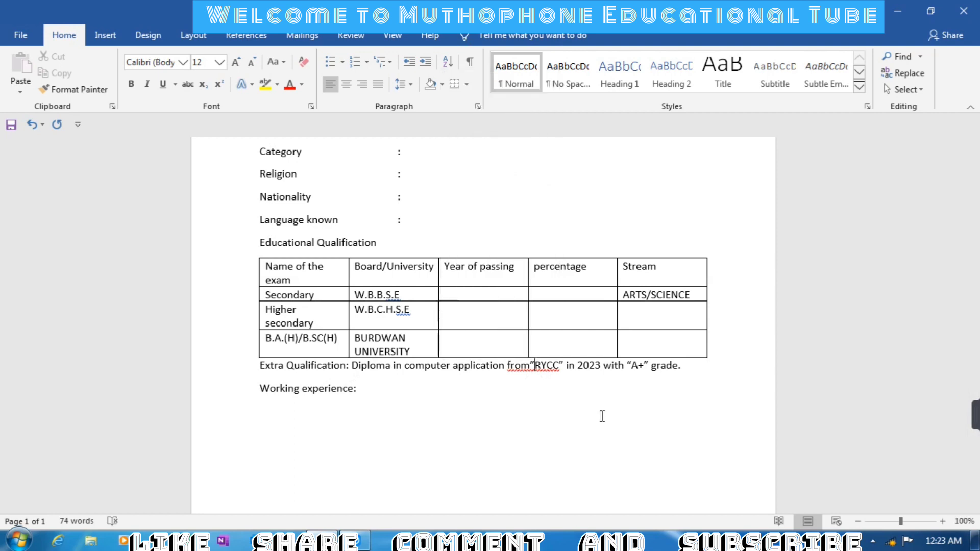
click(531, 365)
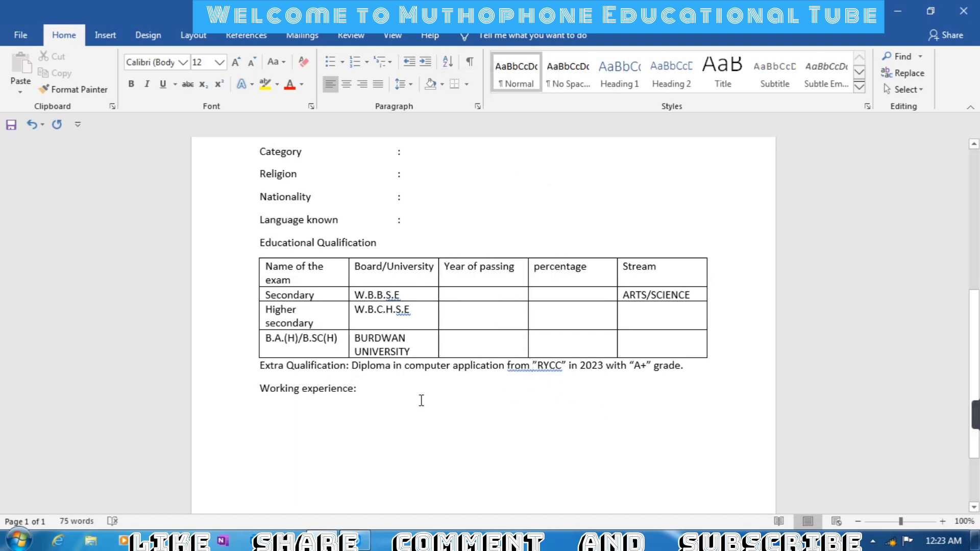
Below Working experience, add "Declaration: I hereby declare that all the information above are true to the best of my knowledge and belive."
click(367, 388)
key(Return)
text(d)
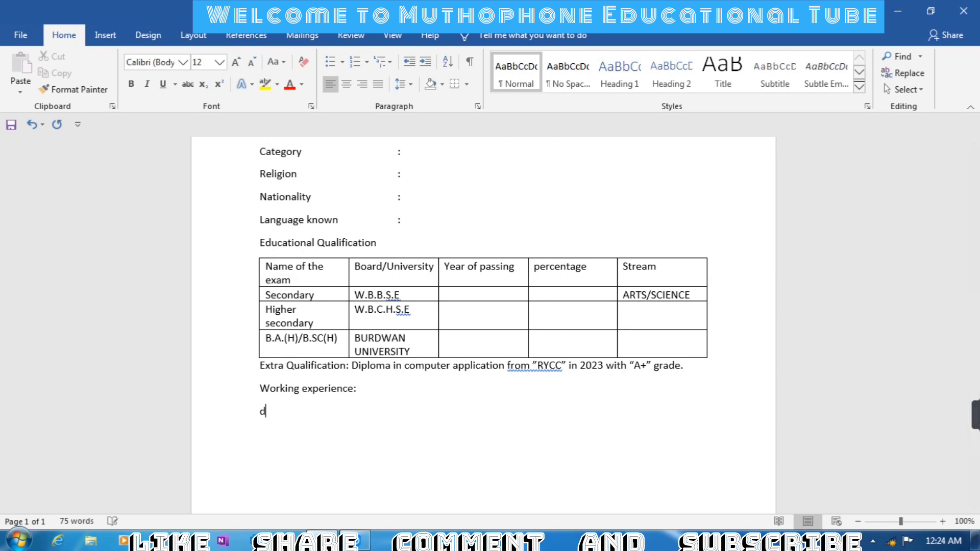
text(eclaration: I hereby)
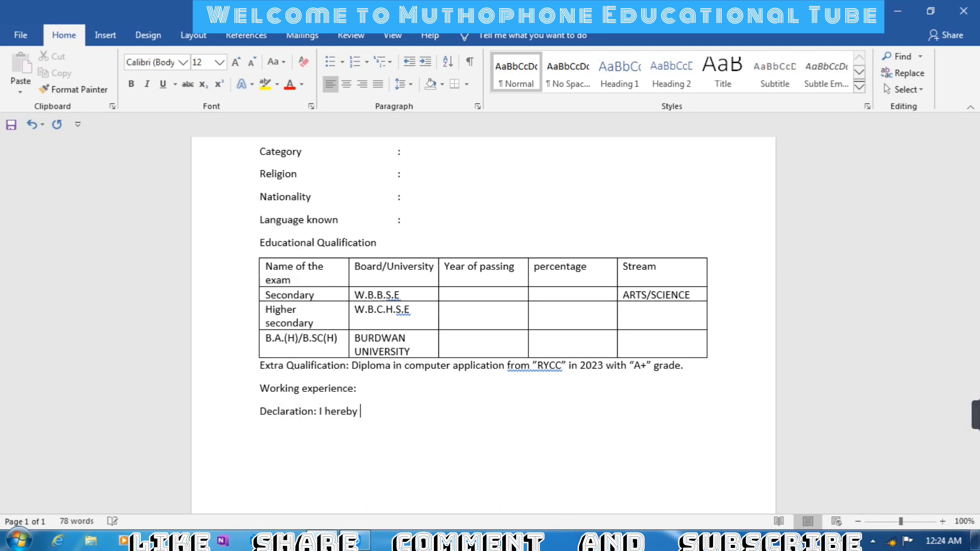
text( declare that all th)
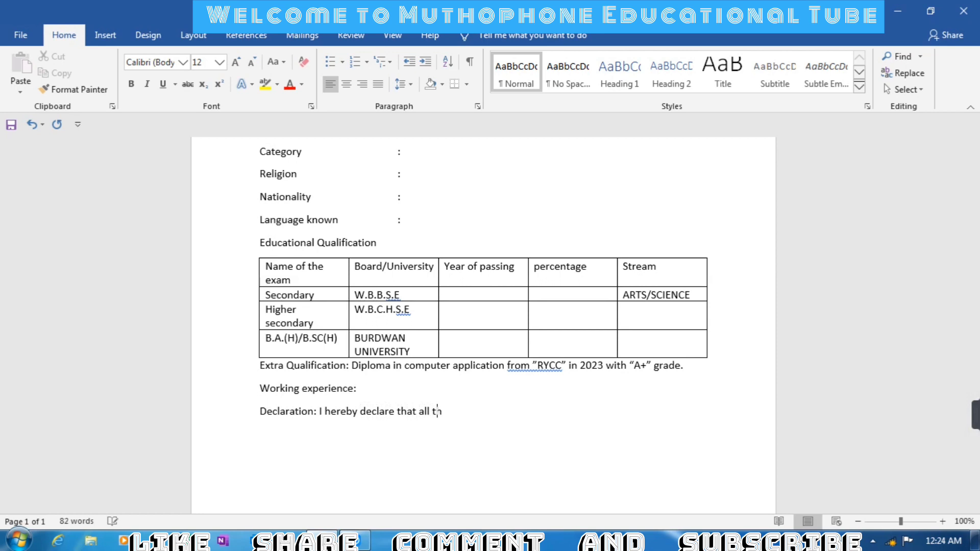
text(e information above)
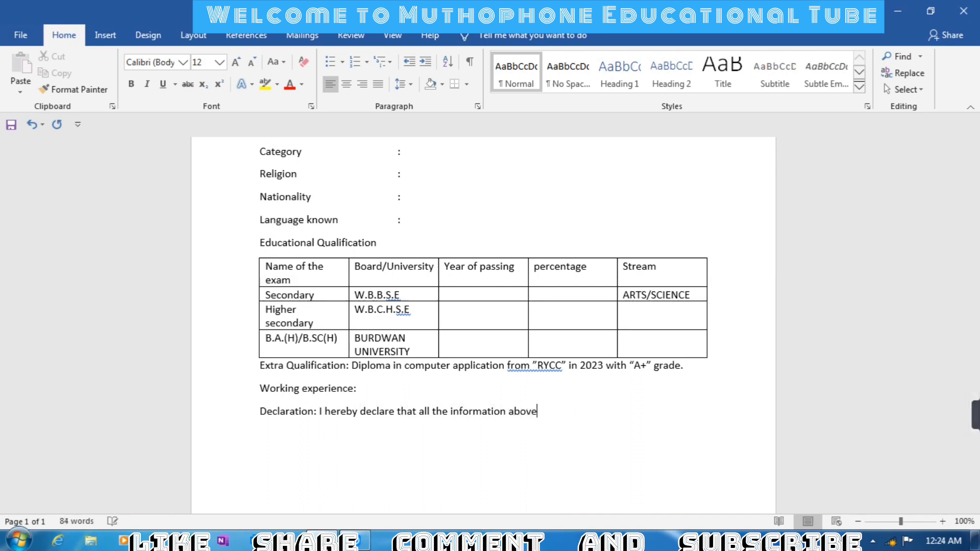
text( are true to the best of my knowl)
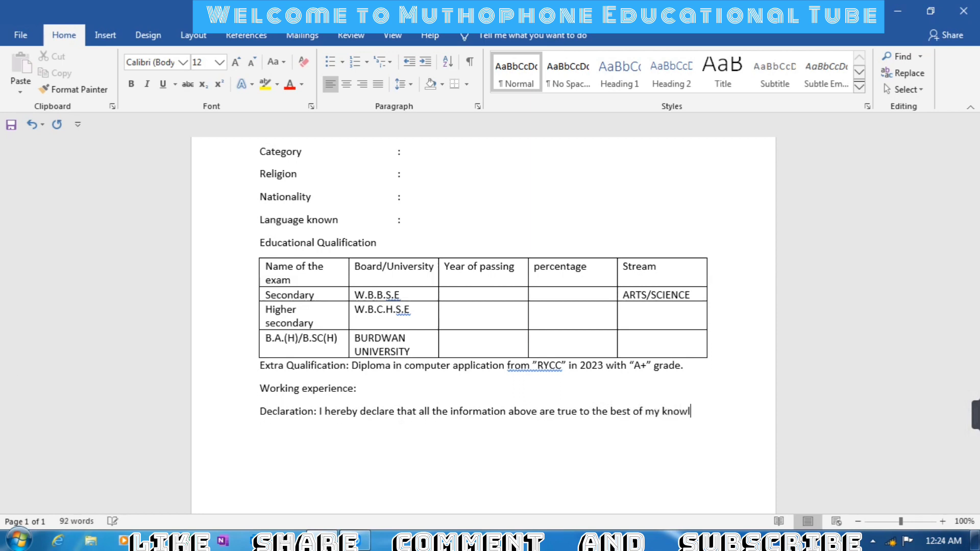
text(edge)
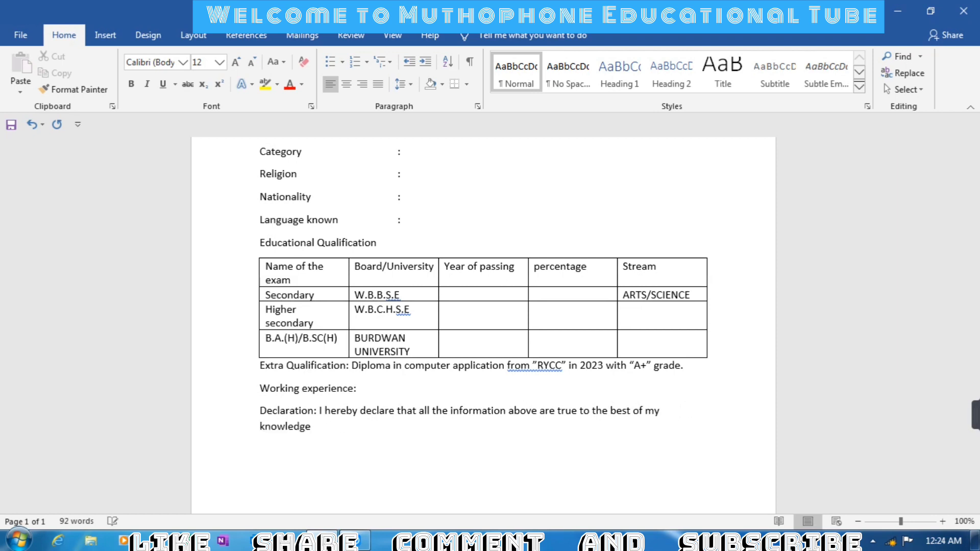
text( and belive.)
Add separate closing lines "Place :", "Date :" and "Signature" below the declaration
key(Return)
text(place)
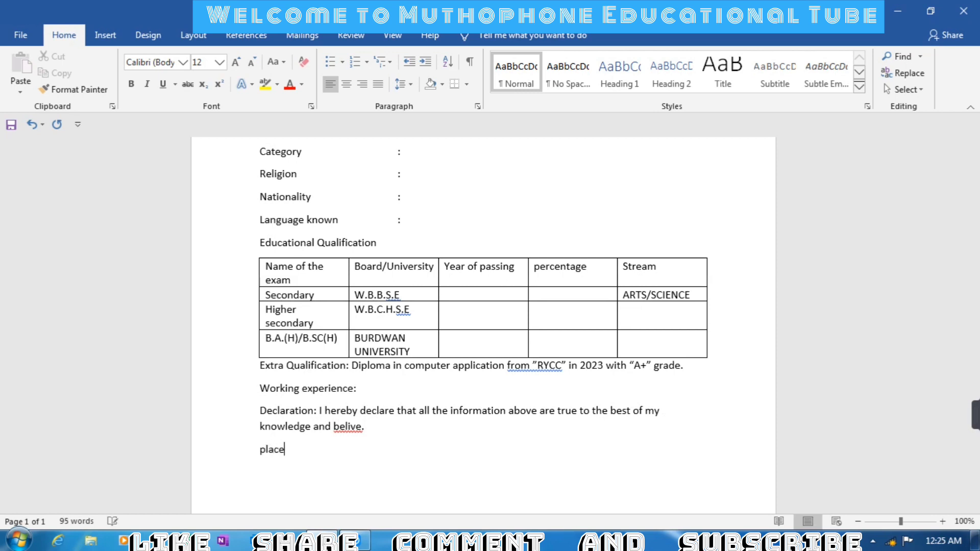
text( :)
key(Return)
text(date :)
key(Return)
text(sign)
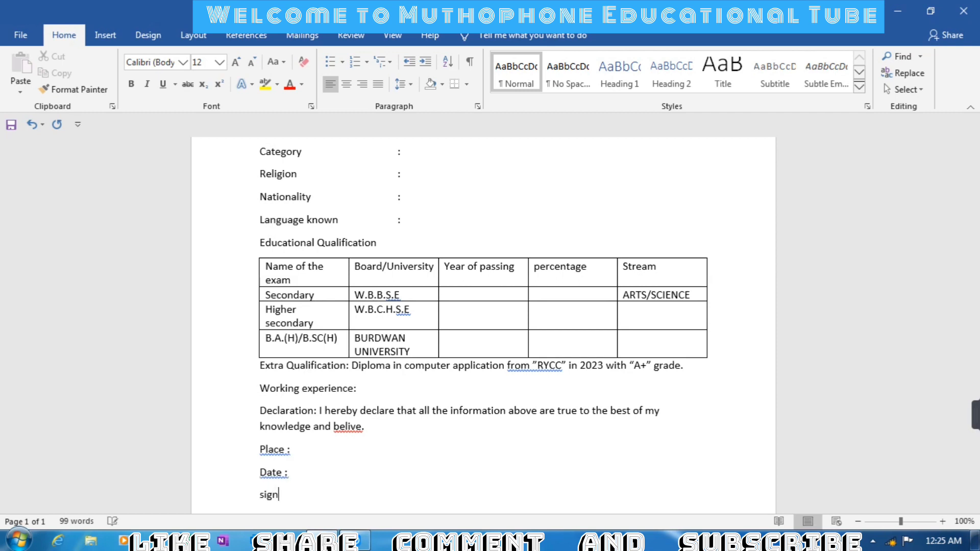
text(ature)
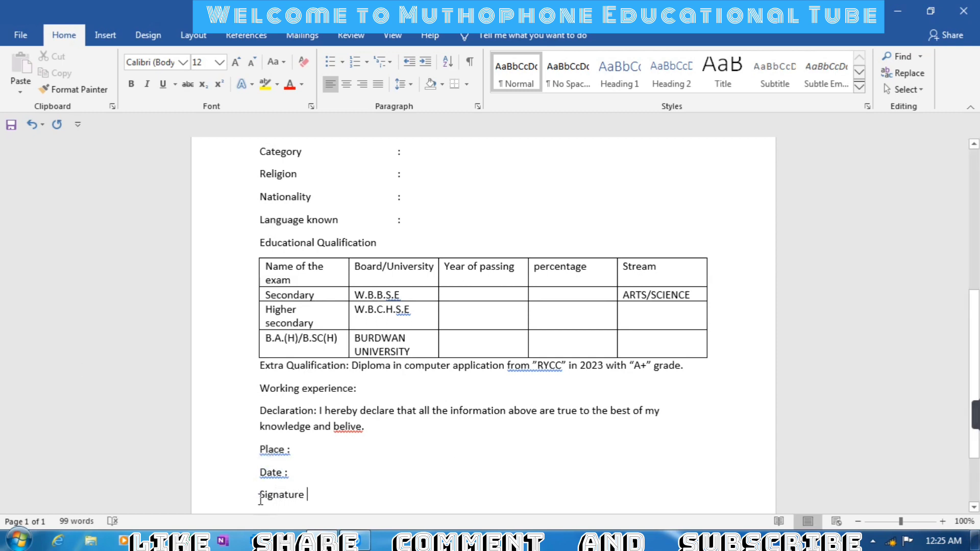
Right-align the Signature line at the end of the document
drag(260, 495, 315, 495)
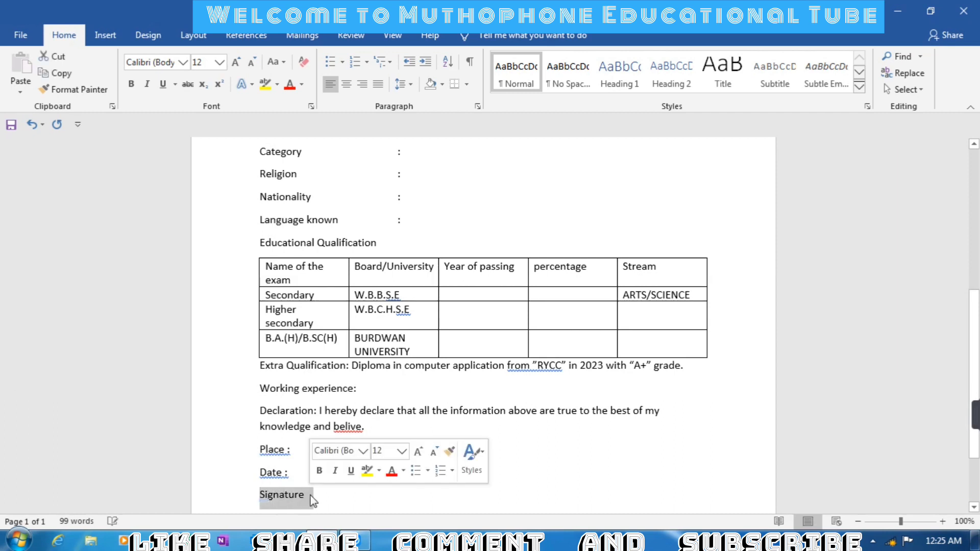
click(363, 84)
click(648, 494)
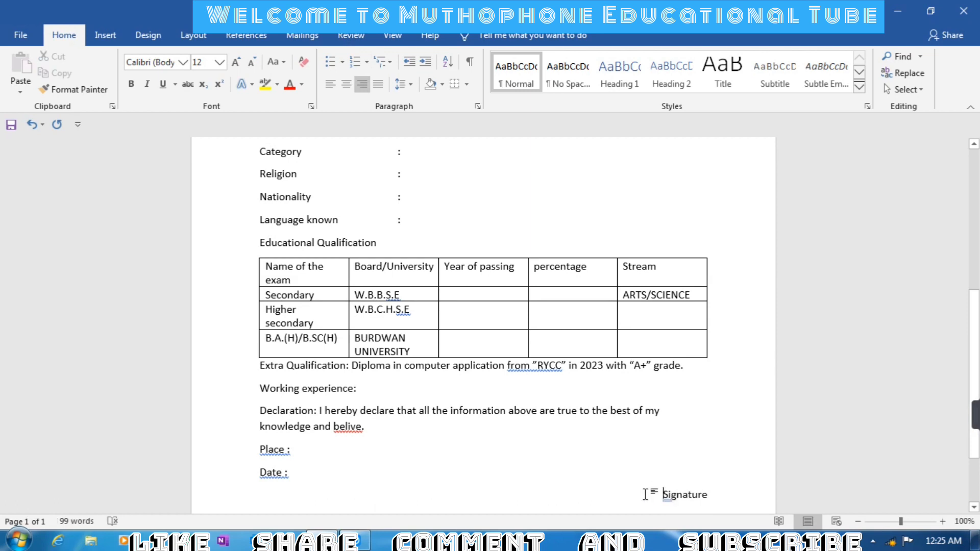
Draw a horizontal line about 1.84" long just above Signature and give it the black dashed preset style
click(107, 37)
click(156, 91)
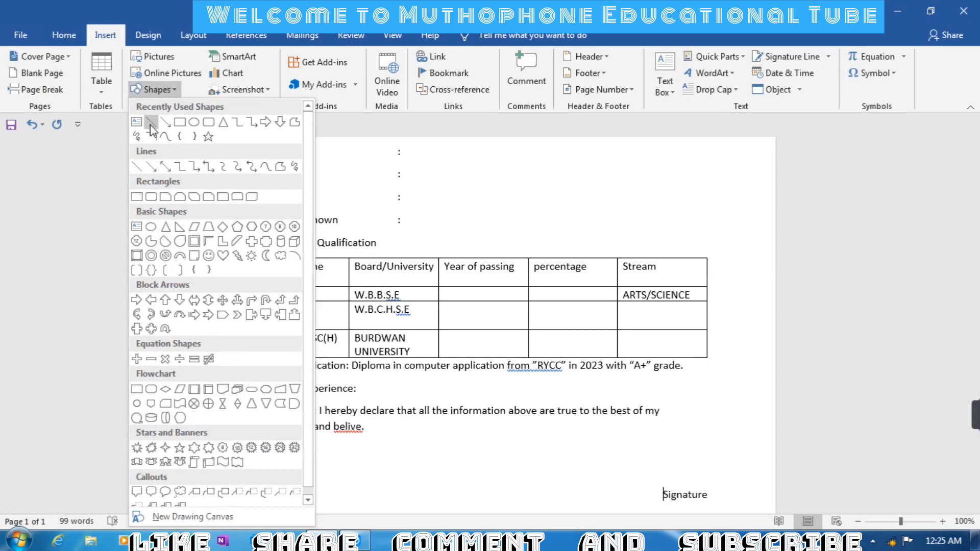
click(150, 125)
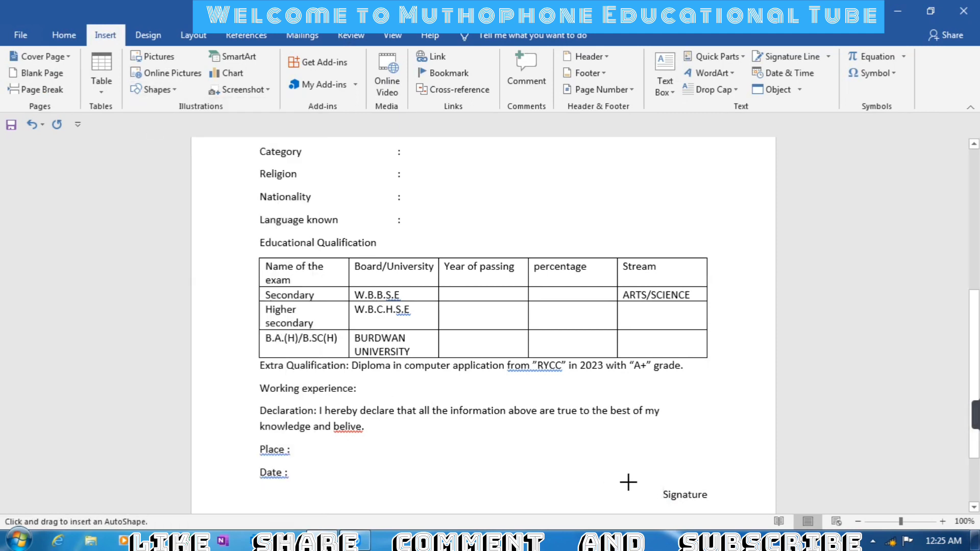
drag(628, 483, 753, 485)
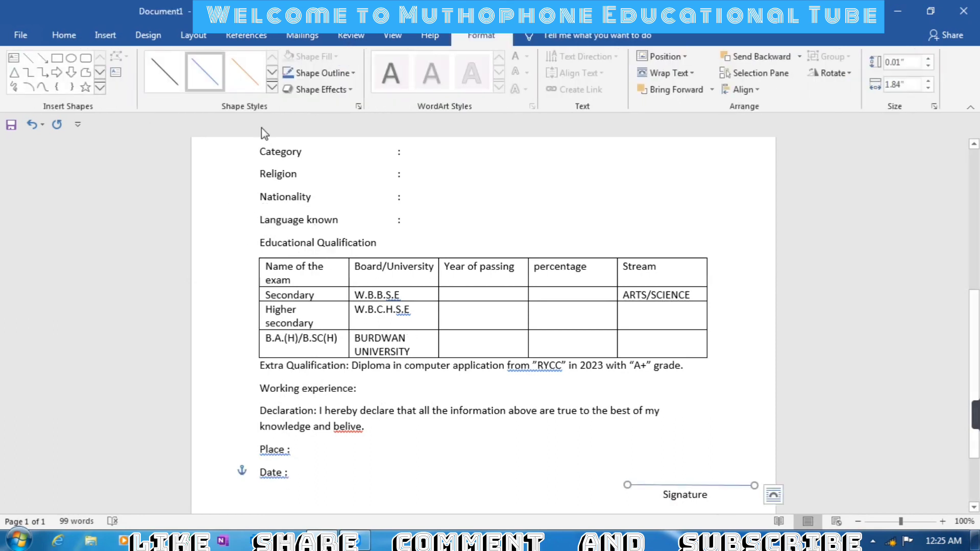
click(270, 90)
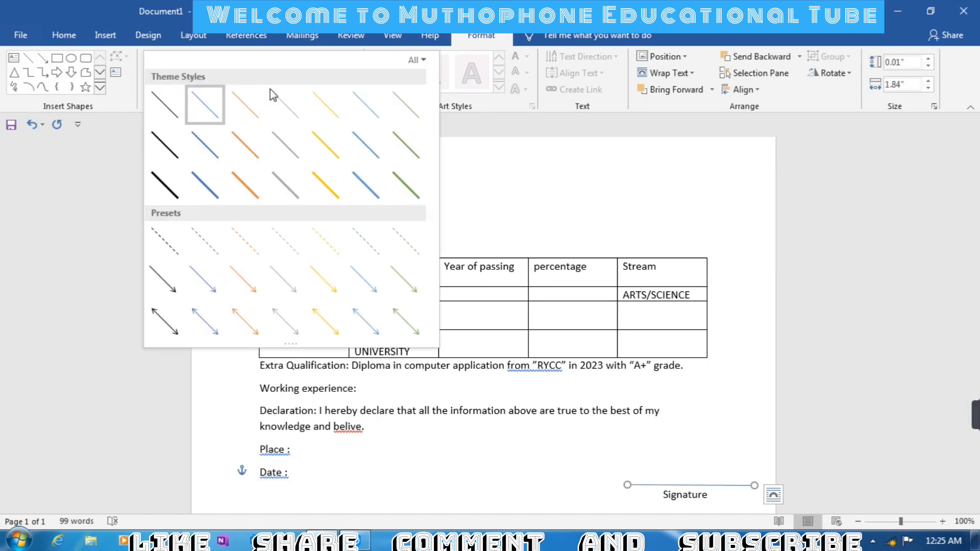
click(169, 244)
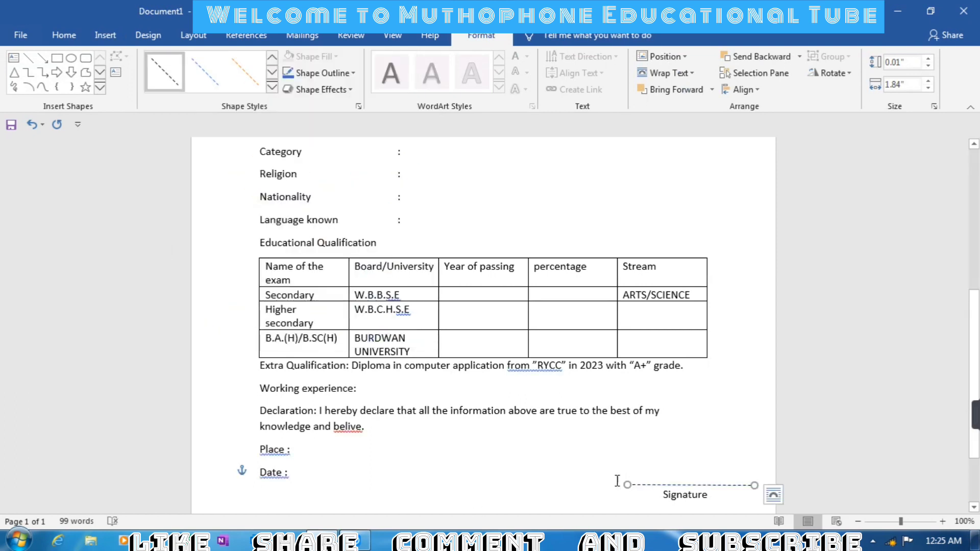
Centre the text in all cells of the Educational Qualification table
scroll(428, 472, up, 3)
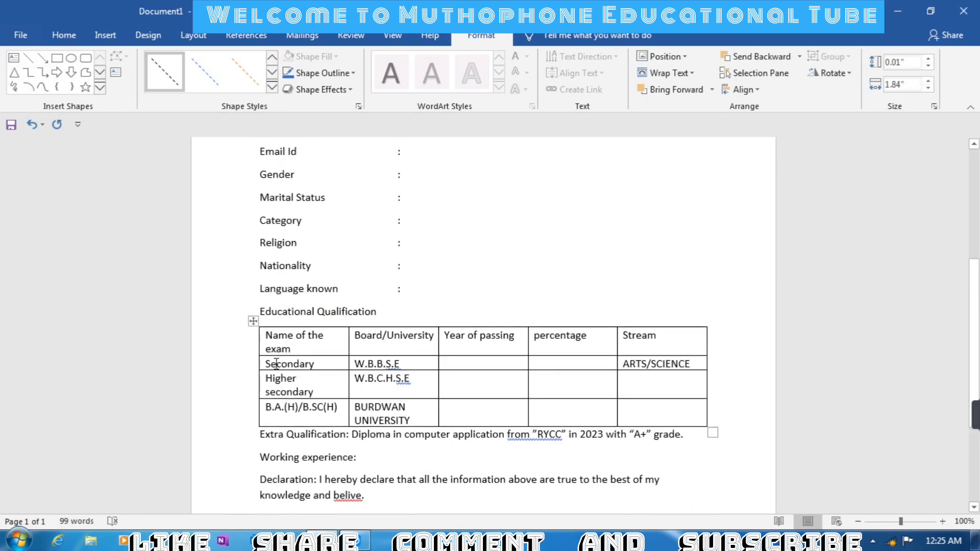
drag(261, 336, 643, 416)
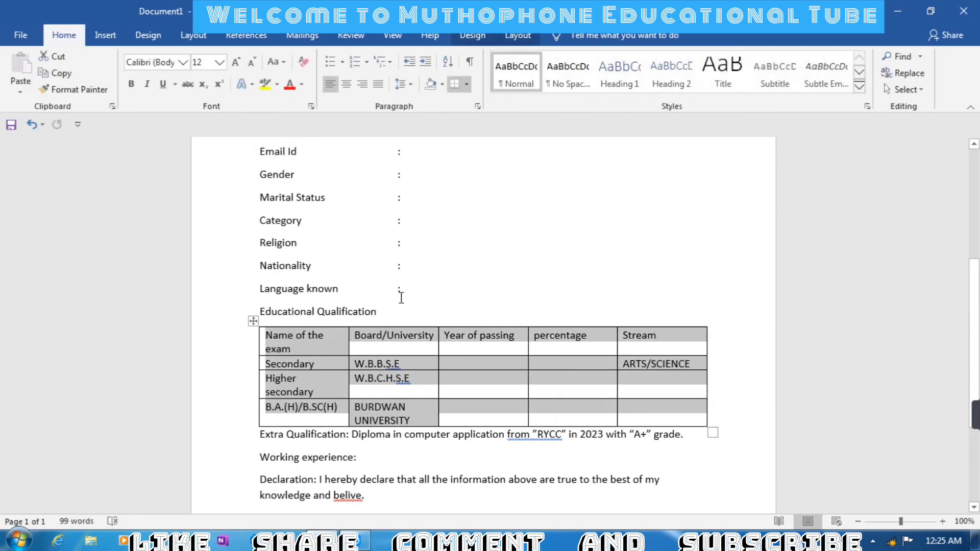
click(349, 91)
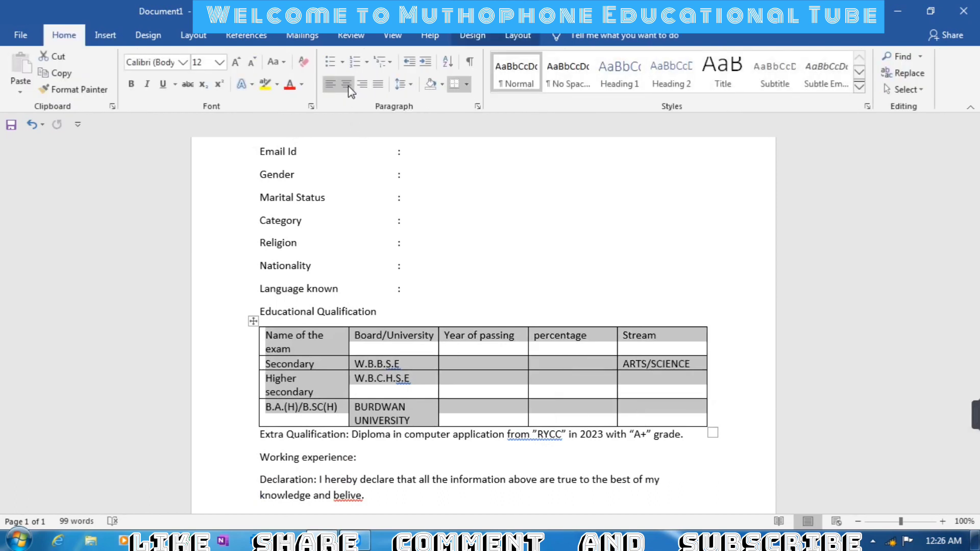
click(218, 368)
click(229, 376)
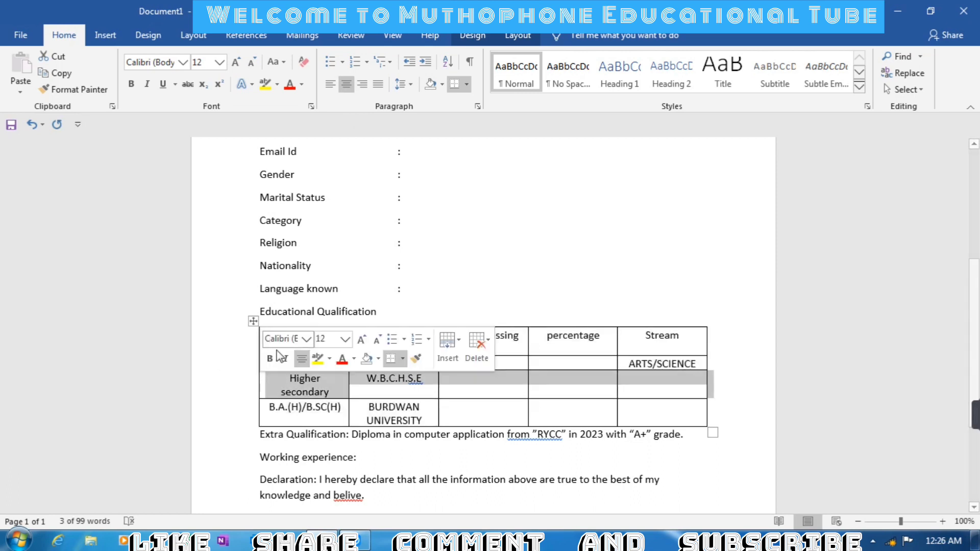
click(488, 371)
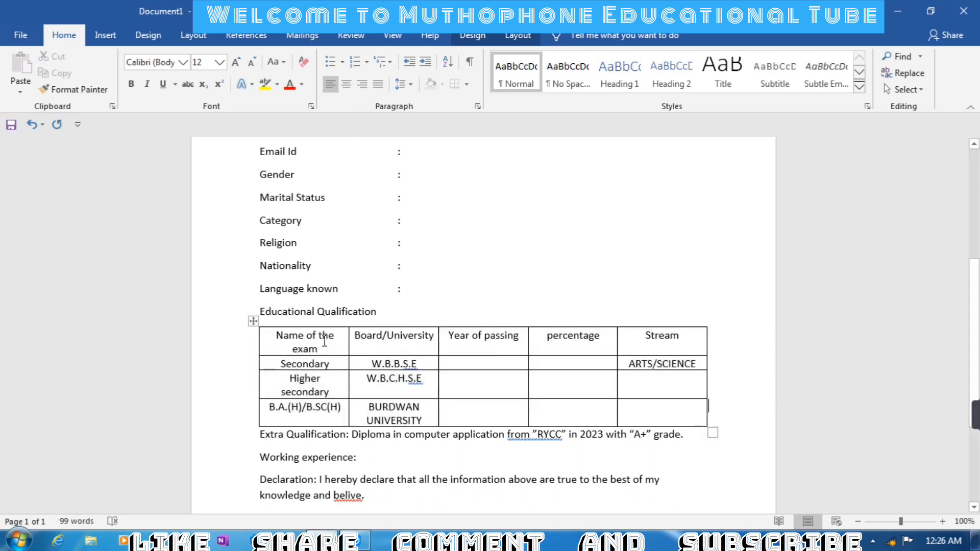
Make the table's header row and the labels "Extra Qualification" and "Working experience" bold
drag(281, 339, 630, 351)
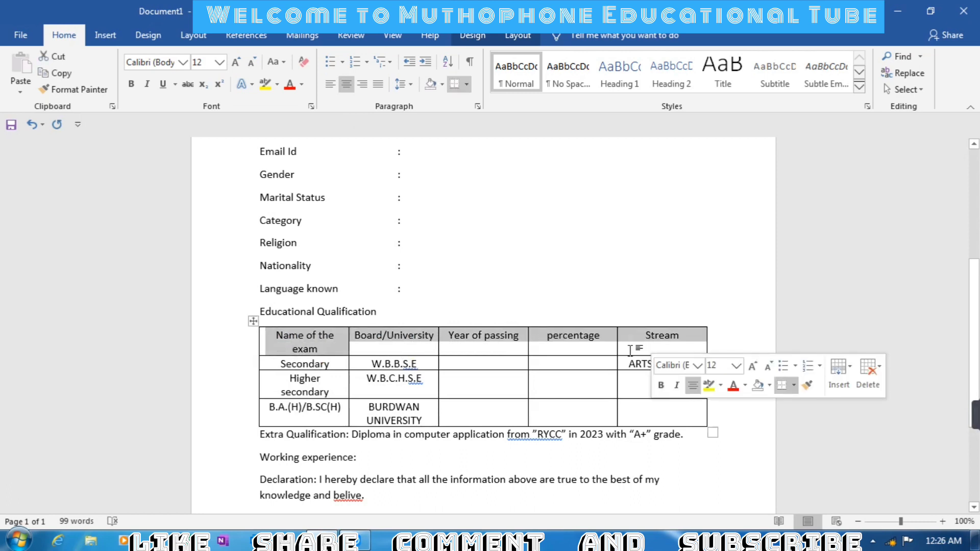
click(135, 85)
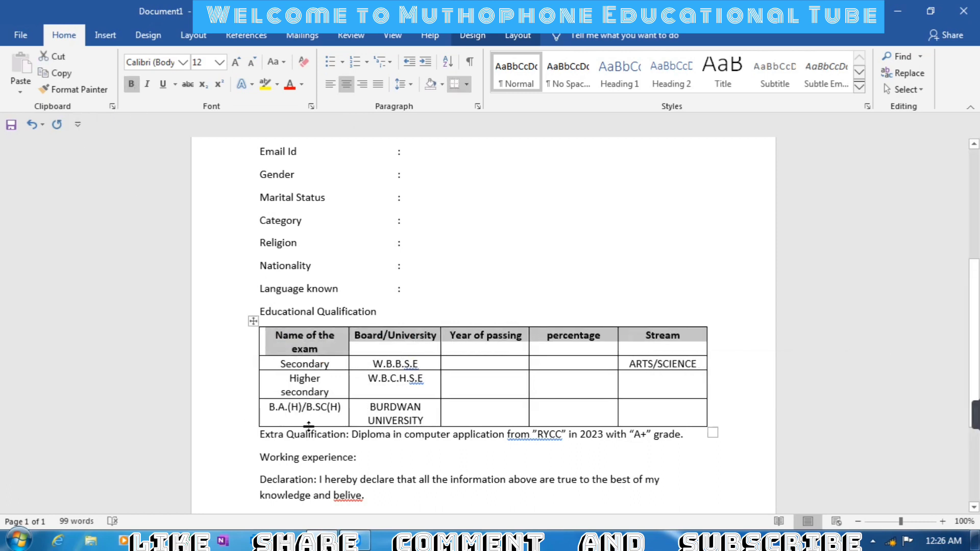
drag(259, 435, 350, 435)
key(ctrl+b)
drag(259, 457, 355, 457)
key(ctrl+b)
Make the labels "Declaration", "Place" and "Date" bold
drag(257, 478, 317, 479)
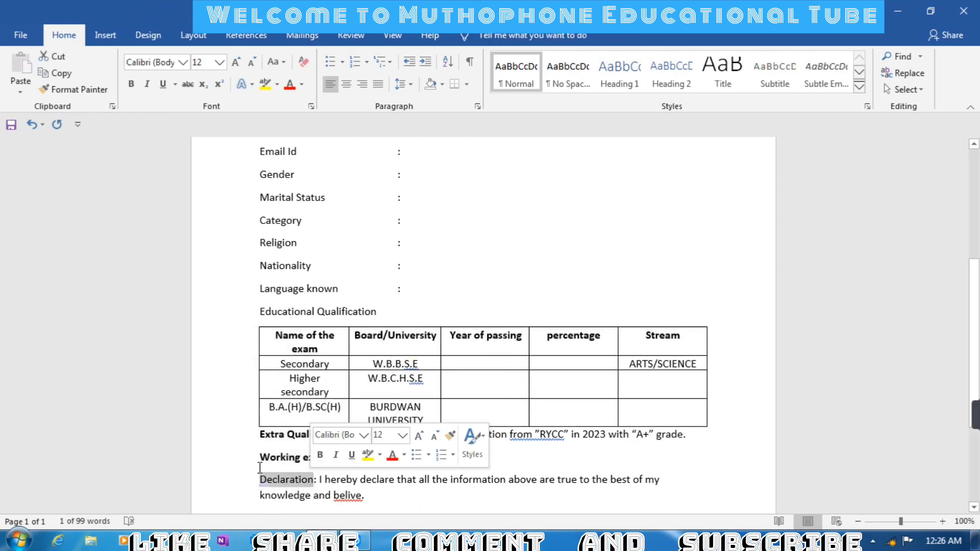
key(ctrl+b)
scroll(235, 388, down, 2)
drag(260, 414, 288, 437)
key(ctrl+b)
click(131, 84)
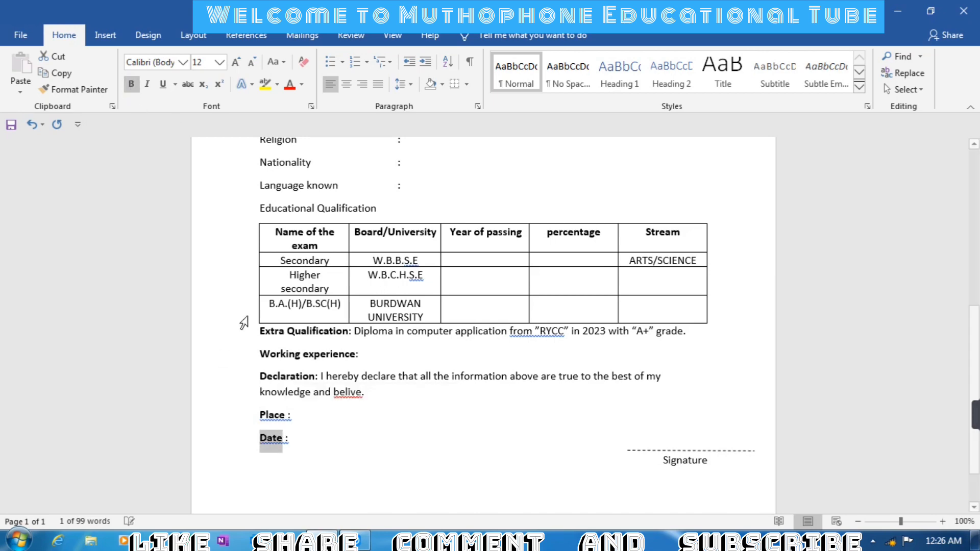
Make all the personal detail lines from Name through the Educational Qualification heading bold
scroll(223, 281, up, 5)
drag(260, 188, 380, 485)
click(131, 84)
Capitalise the first letter of the address labels so they read "Vill-" and "Dist-"
click(437, 258)
key(BackSpace)
text(V)
click(543, 279)
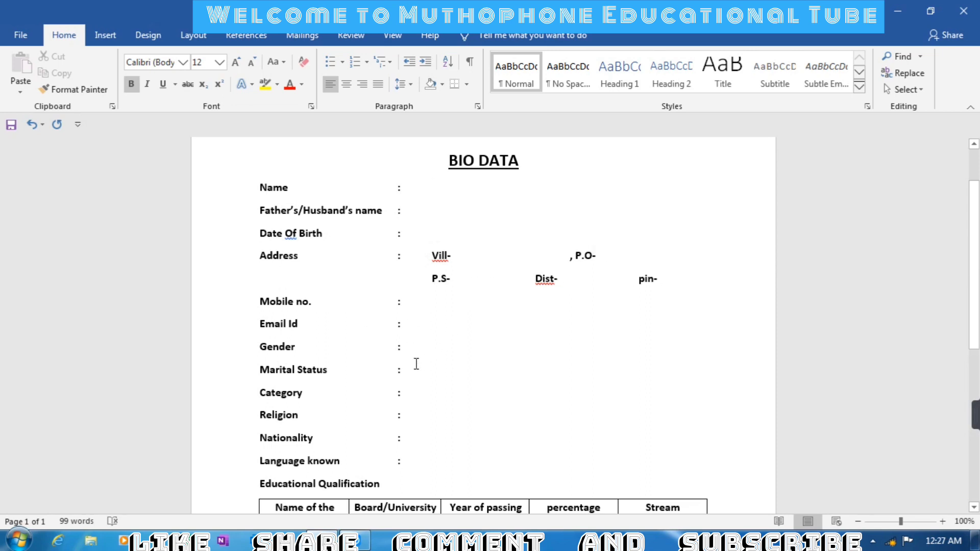
Fill in the Category line with the options "SC/ST/OBC/GENERAL" in capitals
text(sc)
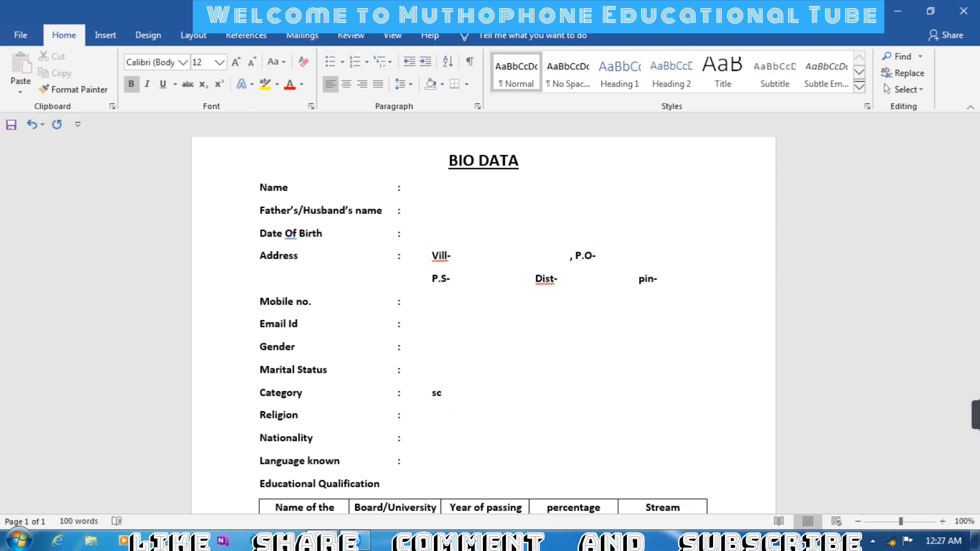
key(BackSpace)
key(BackSpace)
key(BackSpace)
key(BackSpace)
key(BackSpace)
text(SC/ST/OBC/GENERAL)
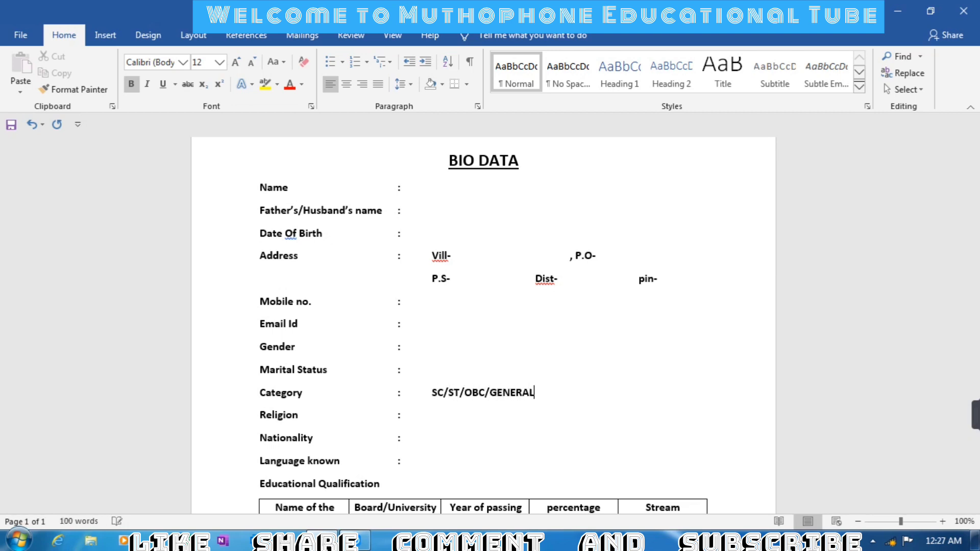